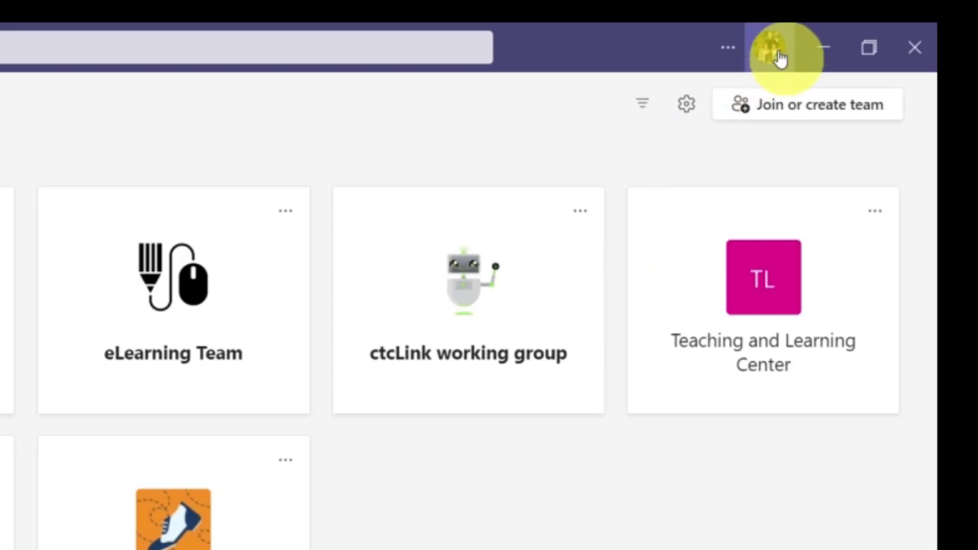
# - Open the notification settings and review the frequency options for missed activity emails
pyautogui.click(726, 53)
pyautogui.click(653, 100)
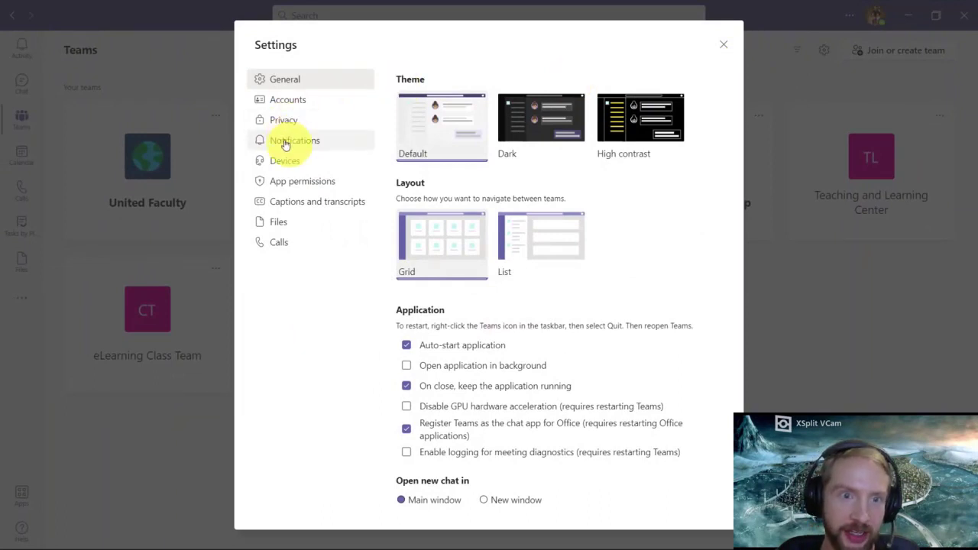
pyautogui.click(284, 143)
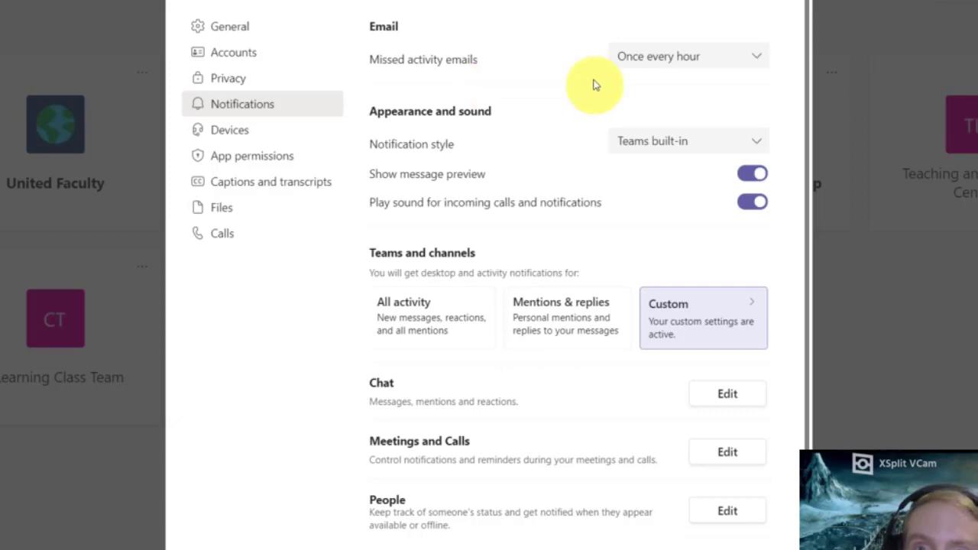
pyautogui.click(675, 58)
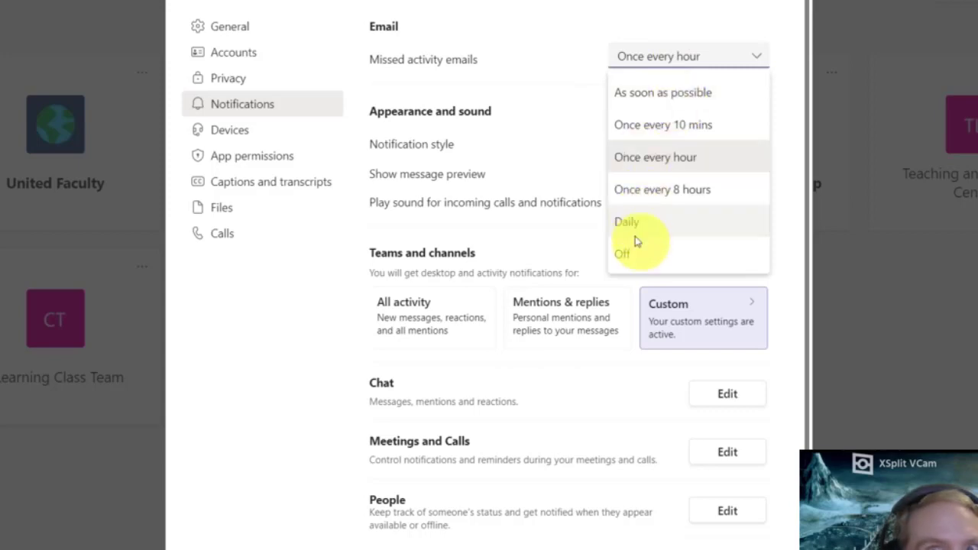
pyautogui.click(554, 84)
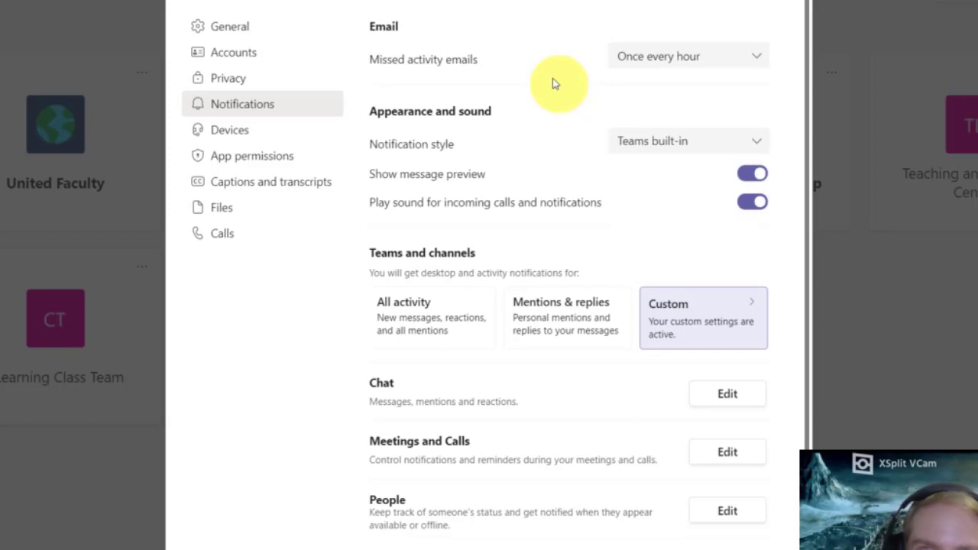
# - Set the notification style to Windows and view the system notification area
pyautogui.click(684, 144)
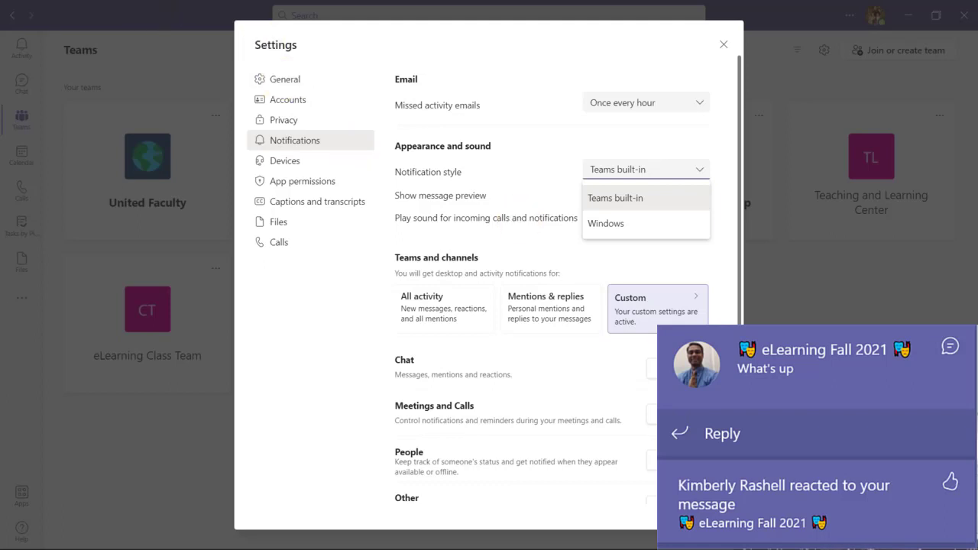
pyautogui.click(606, 224)
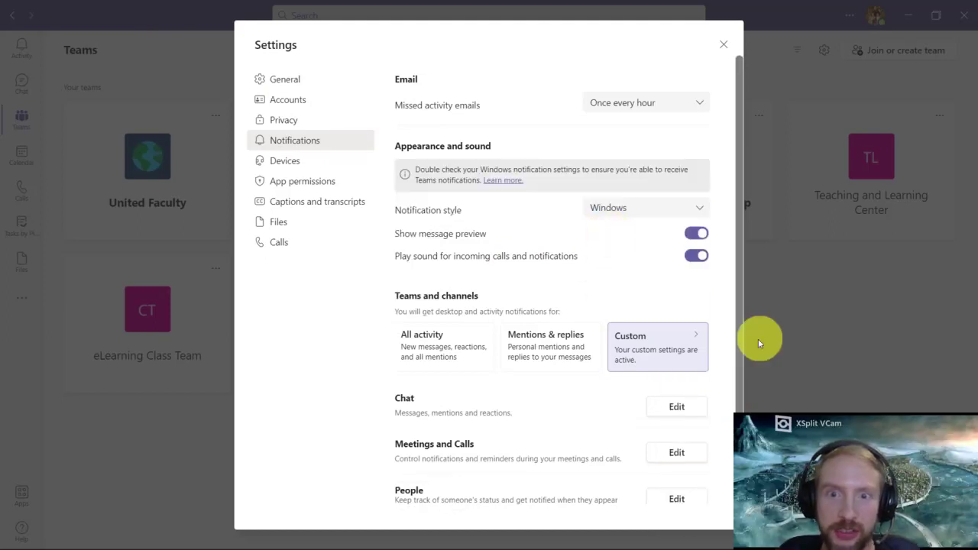
pyautogui.press('super')
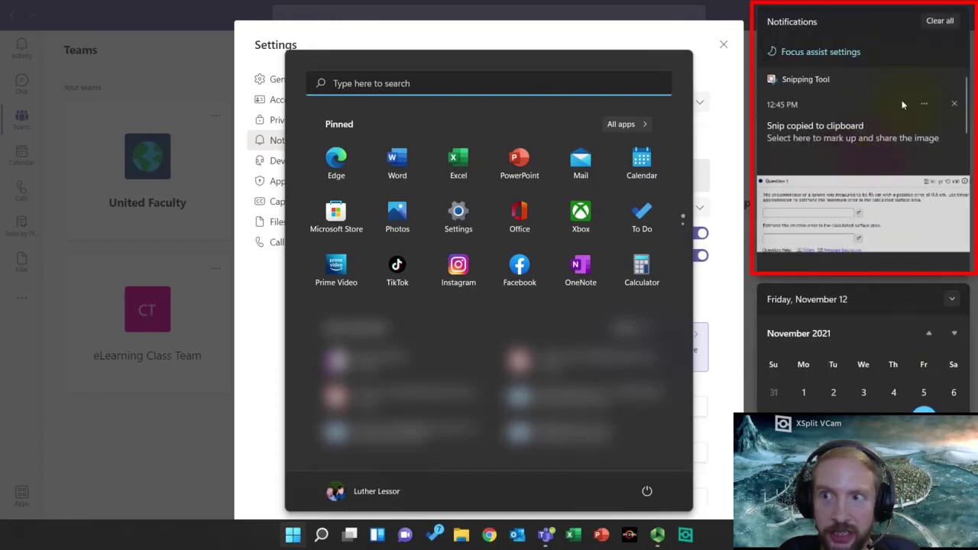
# - Set the notification style back to Teams built-in
pyautogui.click(677, 39)
pyautogui.click(655, 207)
pyautogui.click(644, 236)
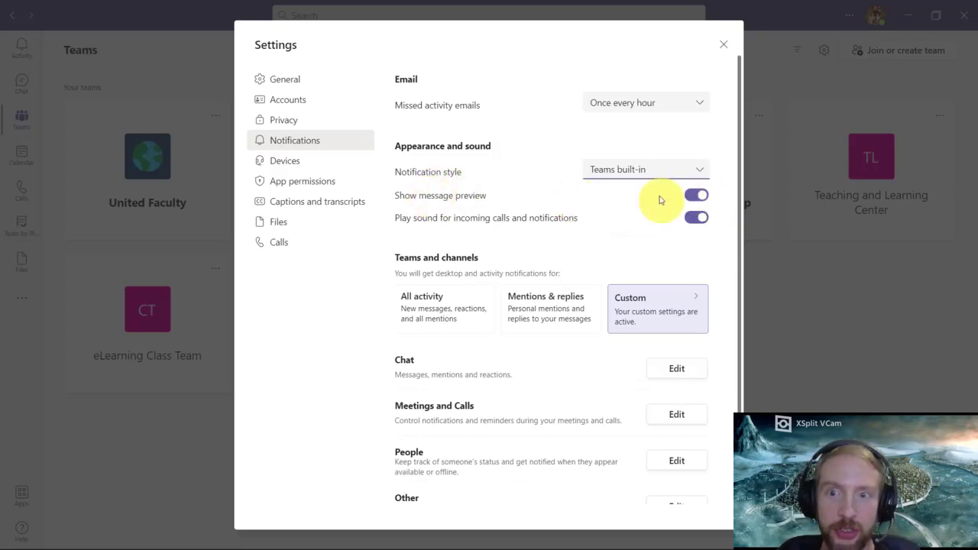
# - Turn the message preview off and back on
pyautogui.click(696, 196)
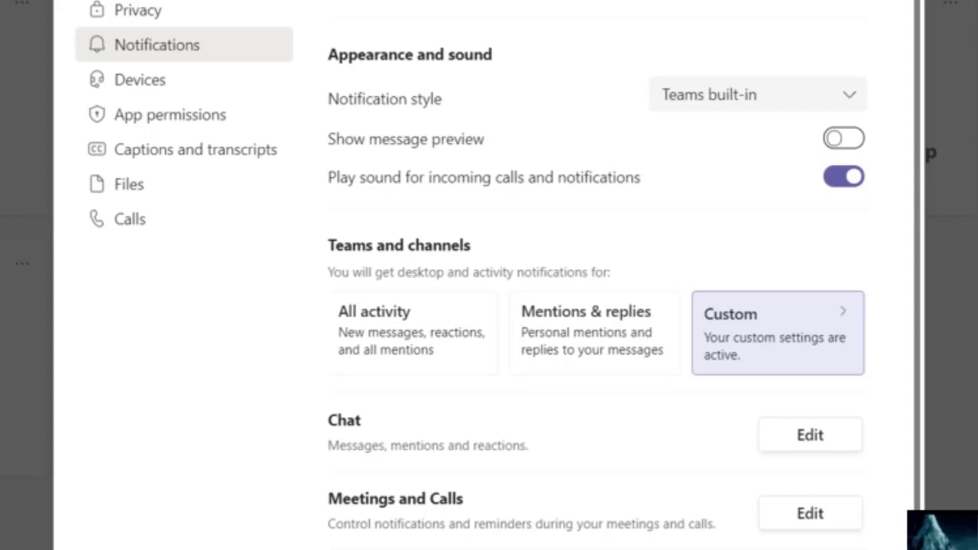
pyautogui.click(845, 139)
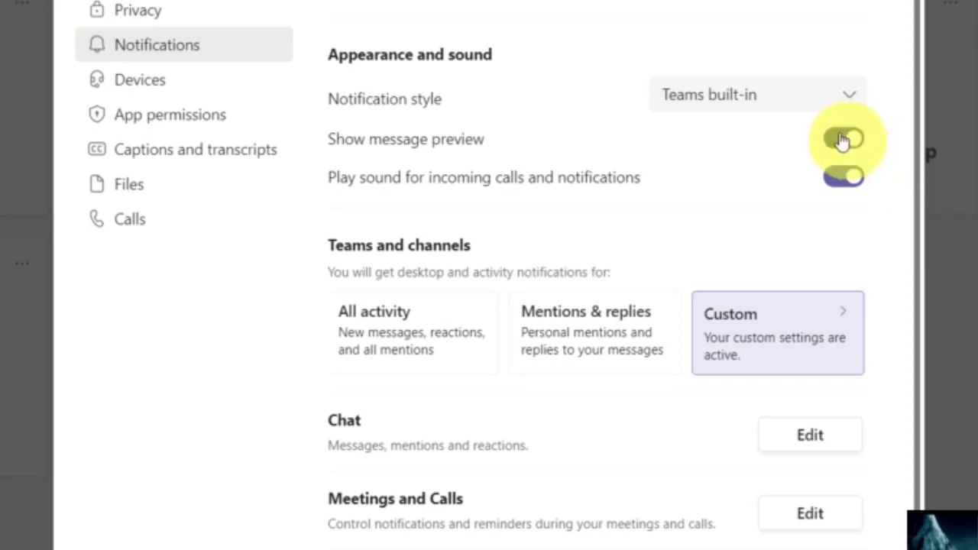
# - Try All activity and Mentions & replies for teams and channels, return to the Custom options and close them
pyautogui.click(400, 331)
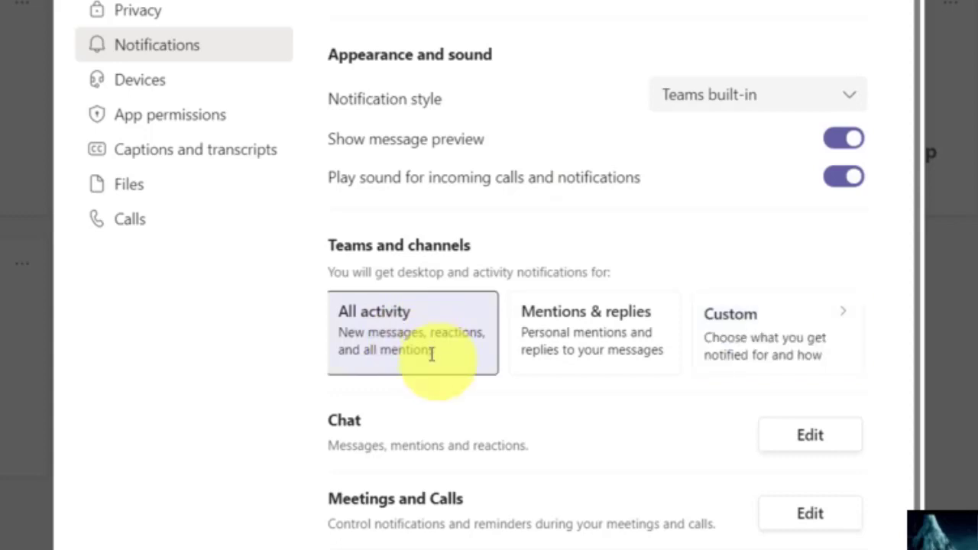
pyautogui.click(627, 319)
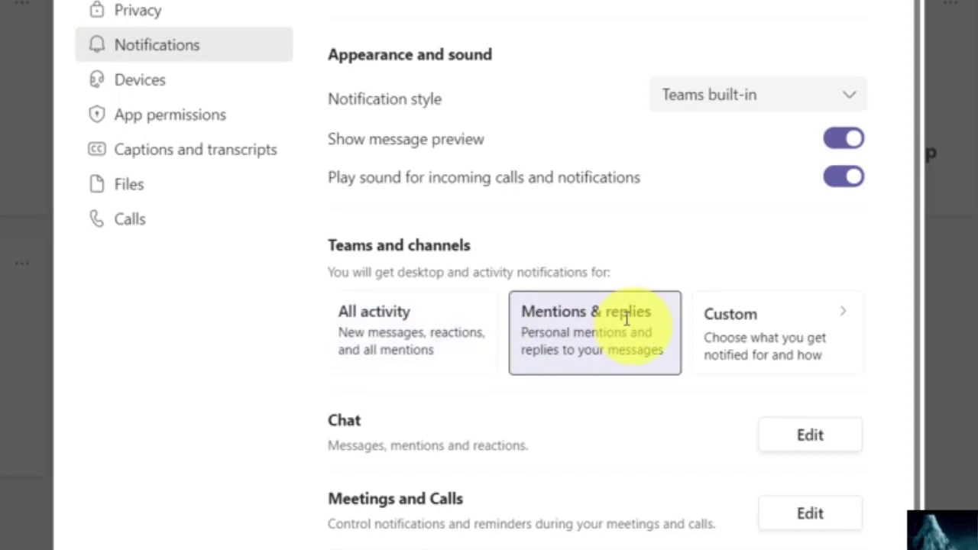
pyautogui.click(785, 336)
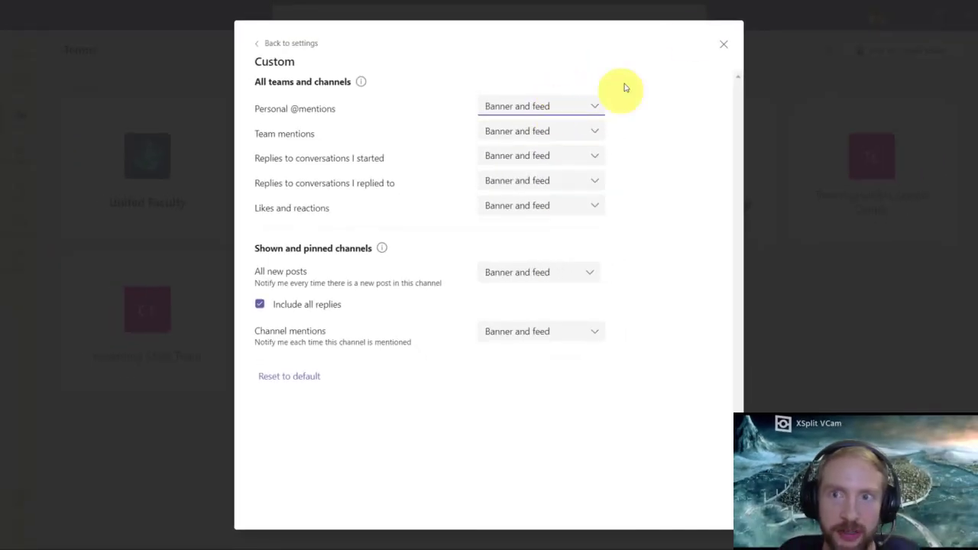
pyautogui.click(723, 42)
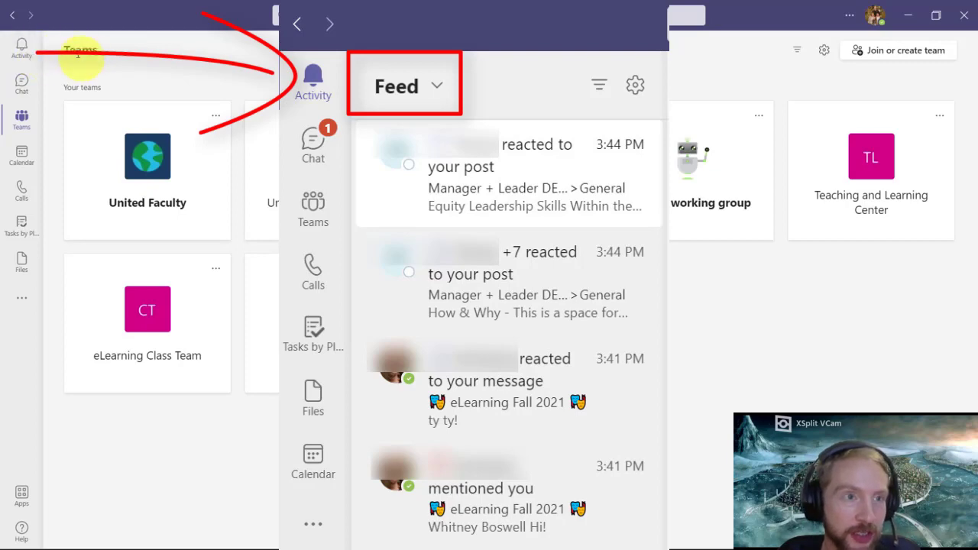
# - Reopen the notification settings and go to the Custom options for teams and channels
pyautogui.click(849, 15)
pyautogui.click(807, 46)
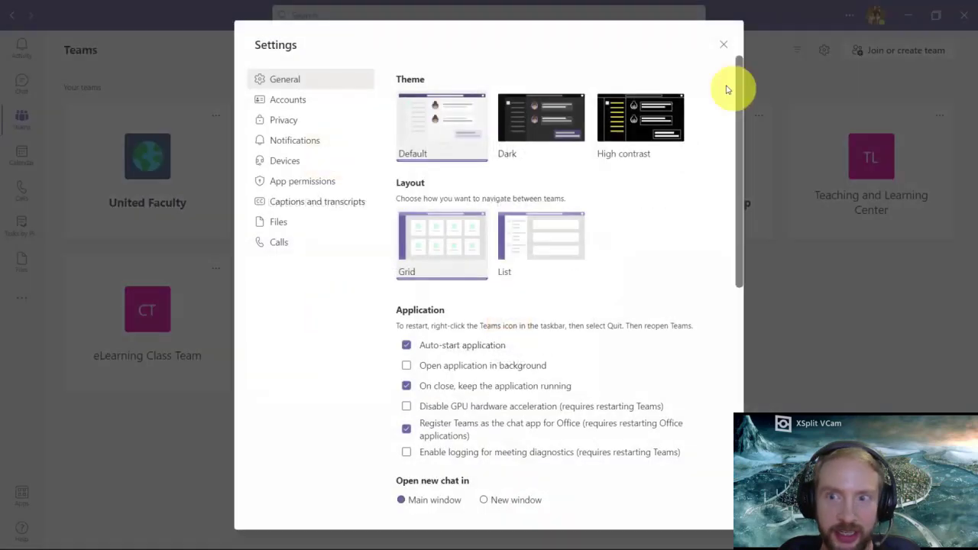
pyautogui.click(304, 140)
pyautogui.click(638, 317)
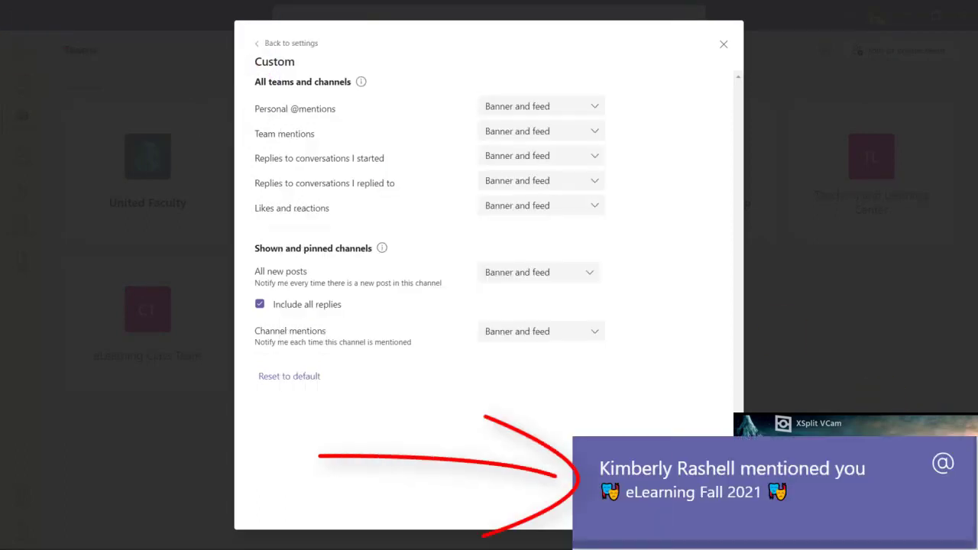
pyautogui.click(527, 108)
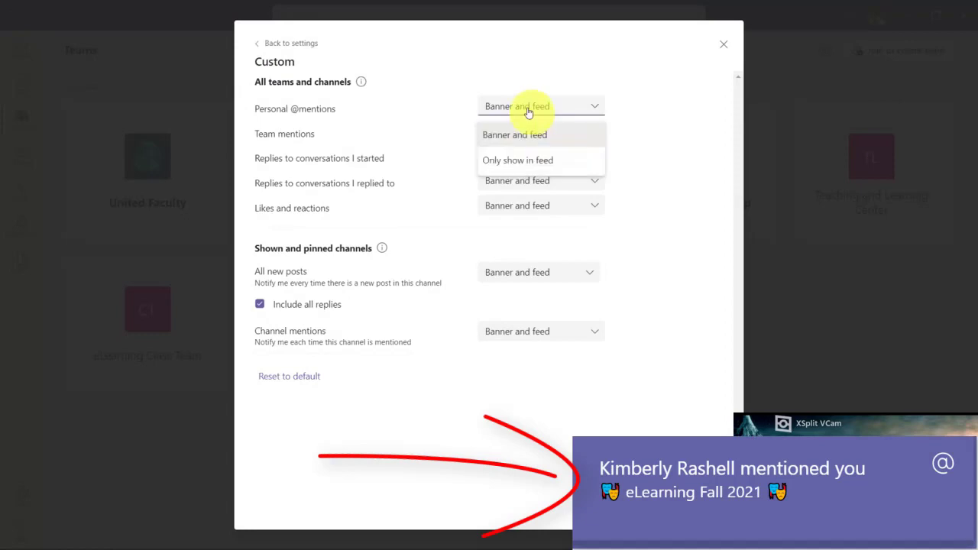
pyautogui.click(524, 159)
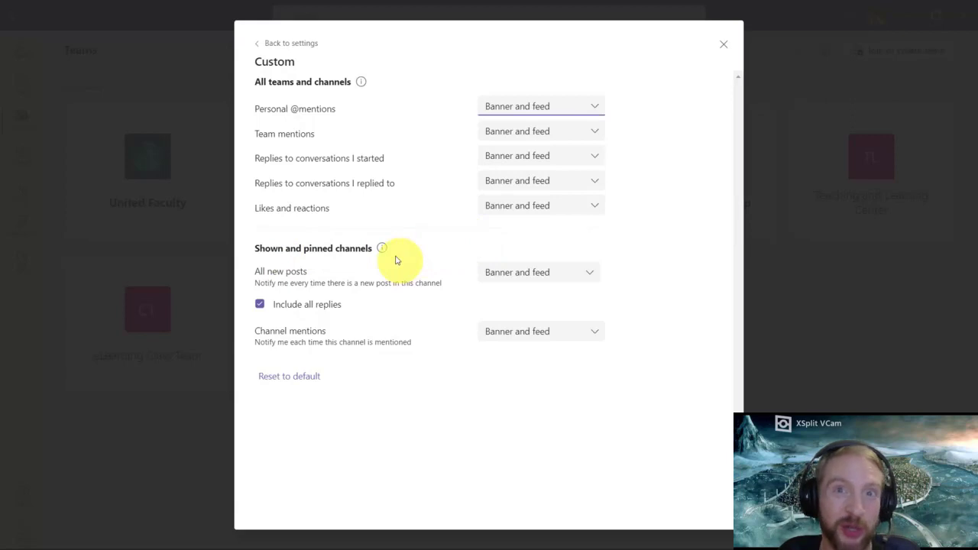
pyautogui.click(518, 274)
pyautogui.click(448, 259)
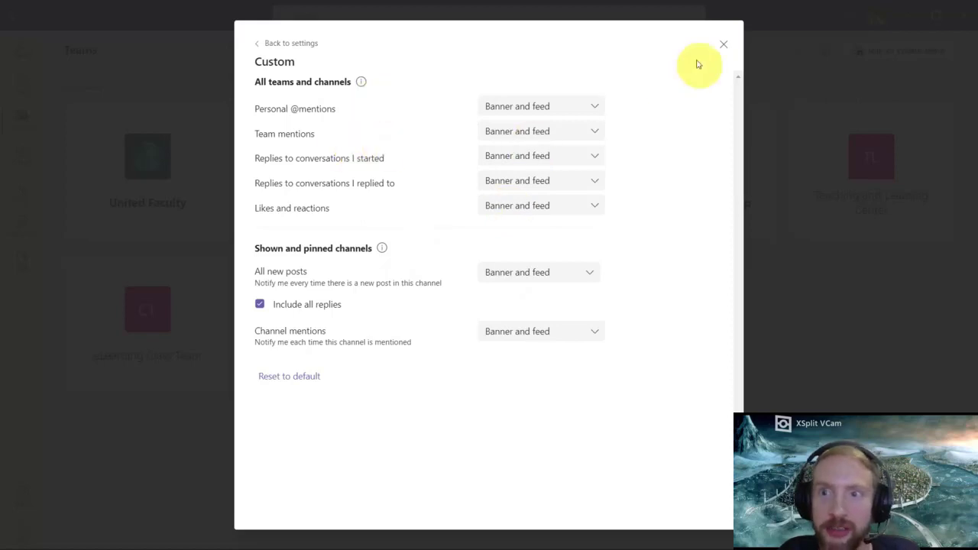
pyautogui.click(723, 49)
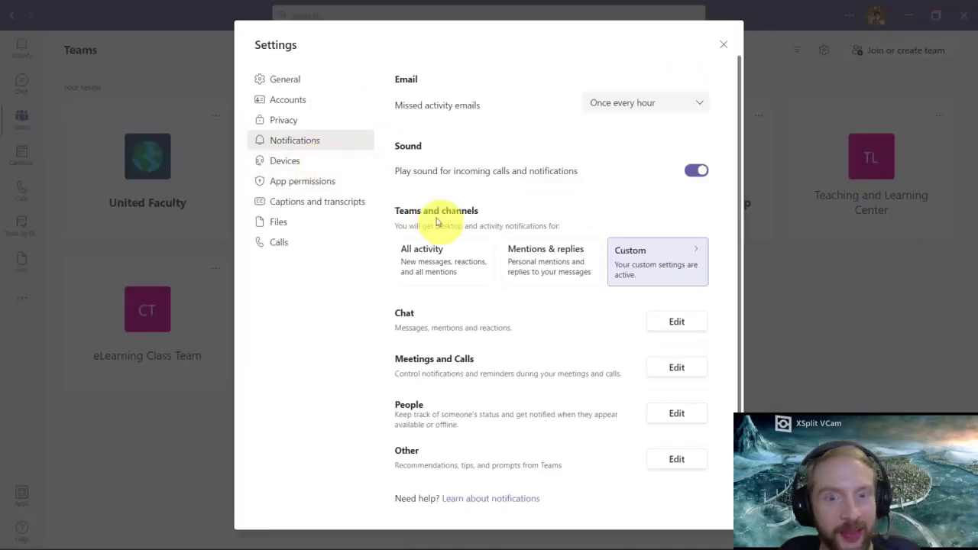
pyautogui.click(674, 322)
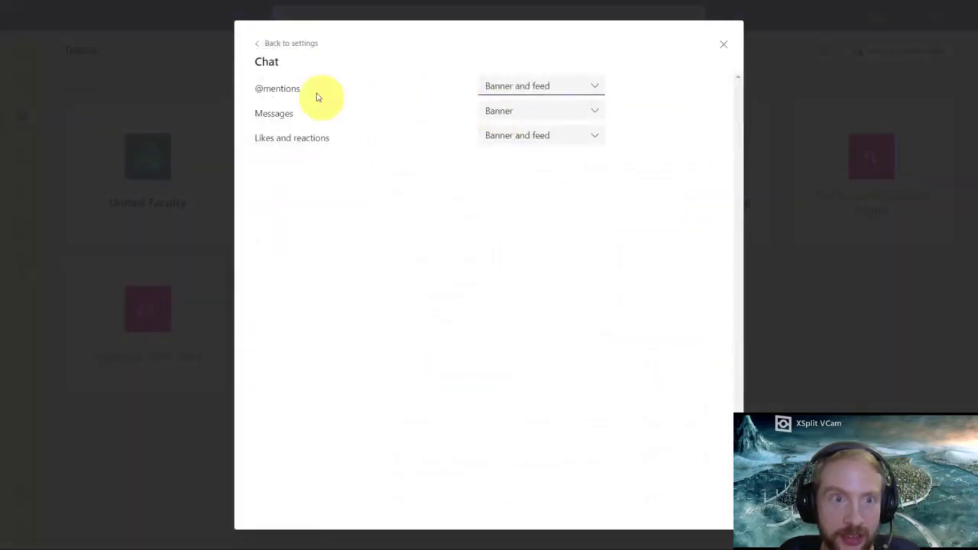
pyautogui.click(540, 88)
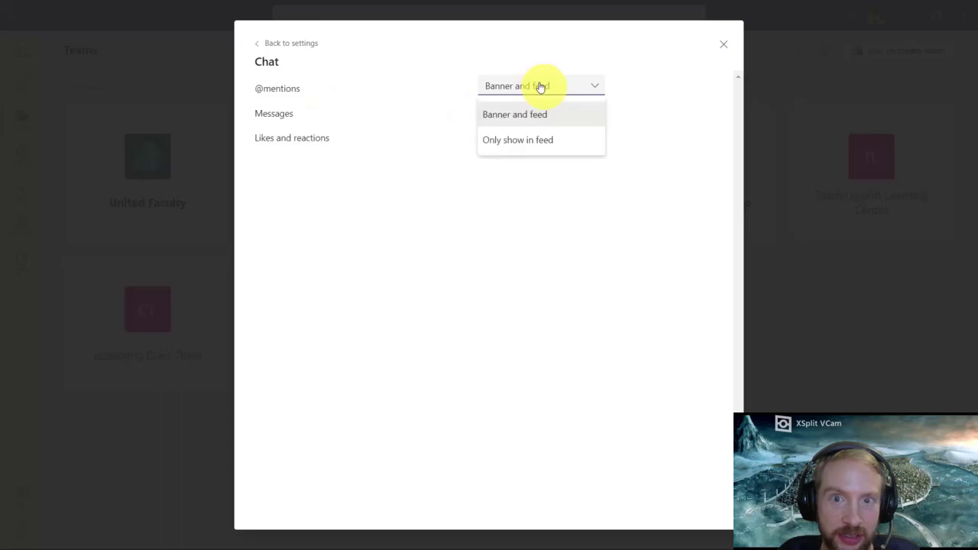
pyautogui.click(540, 88)
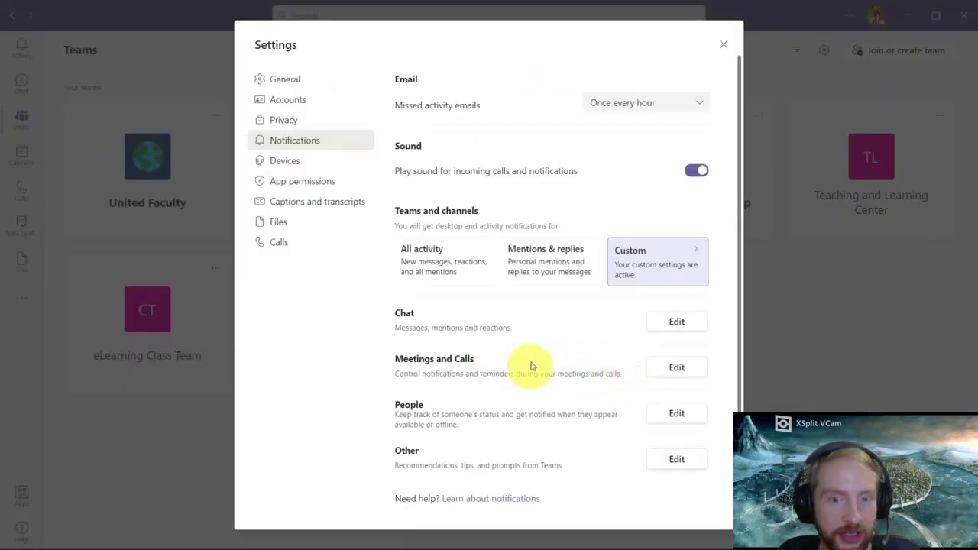
# - Open the Meetings and Calls notification settings, review the mute options for meeting chats, and return to the settings
pyautogui.click(676, 369)
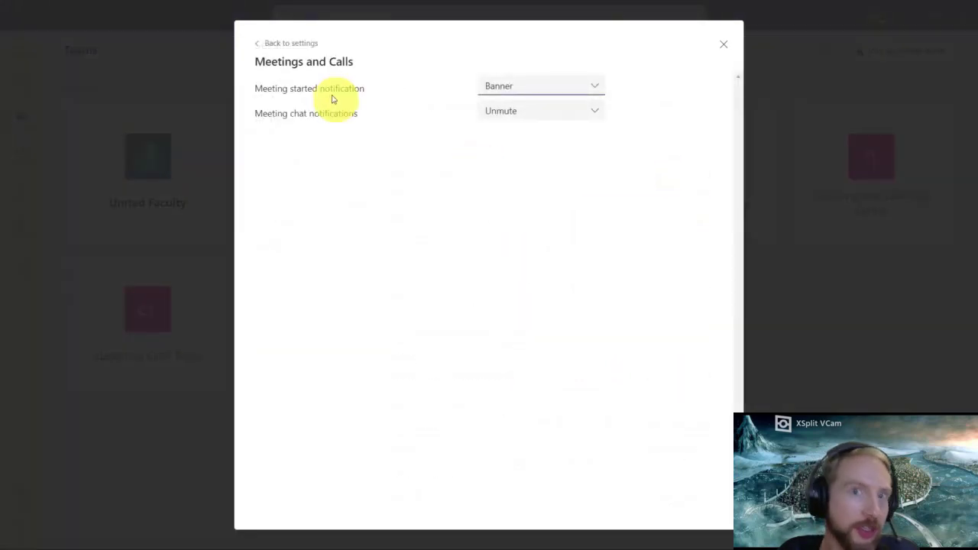
pyautogui.click(518, 115)
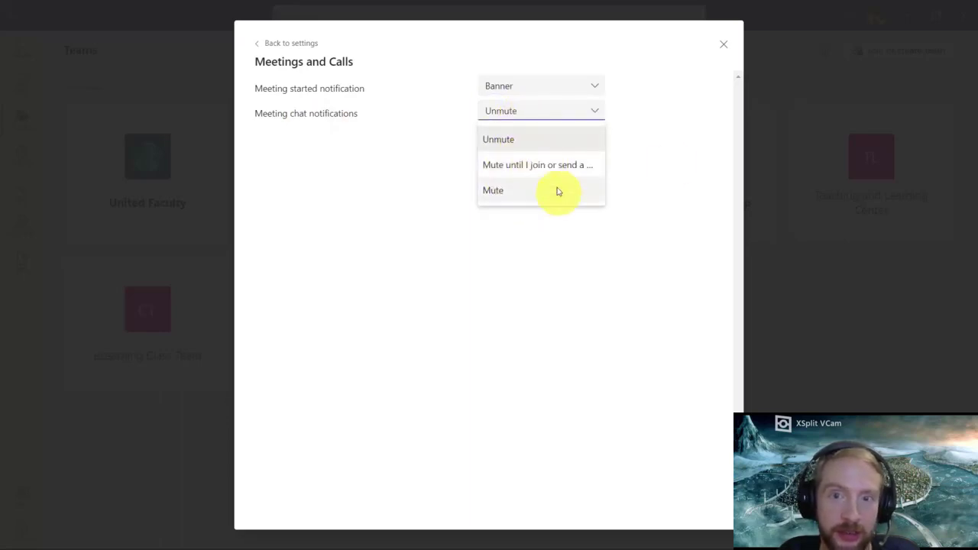
pyautogui.click(686, 150)
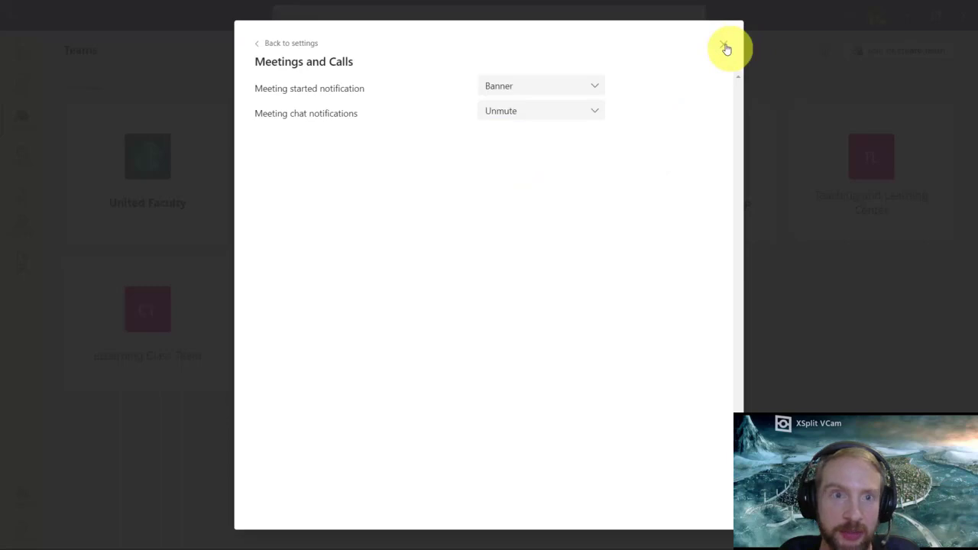
pyautogui.click(291, 44)
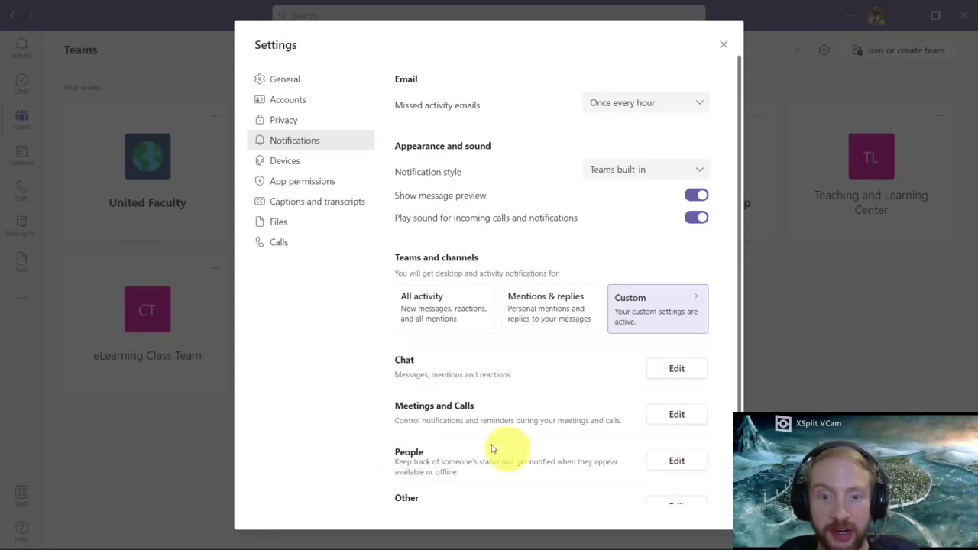
# - Add a colleague found by first name to the followed status notifications for people, and return to the settings
pyautogui.click(675, 460)
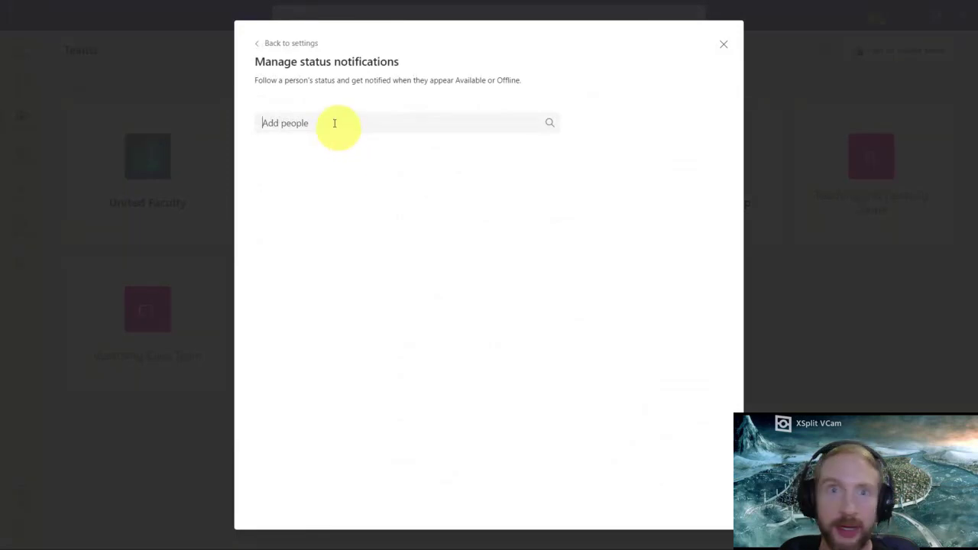
pyautogui.write('james')
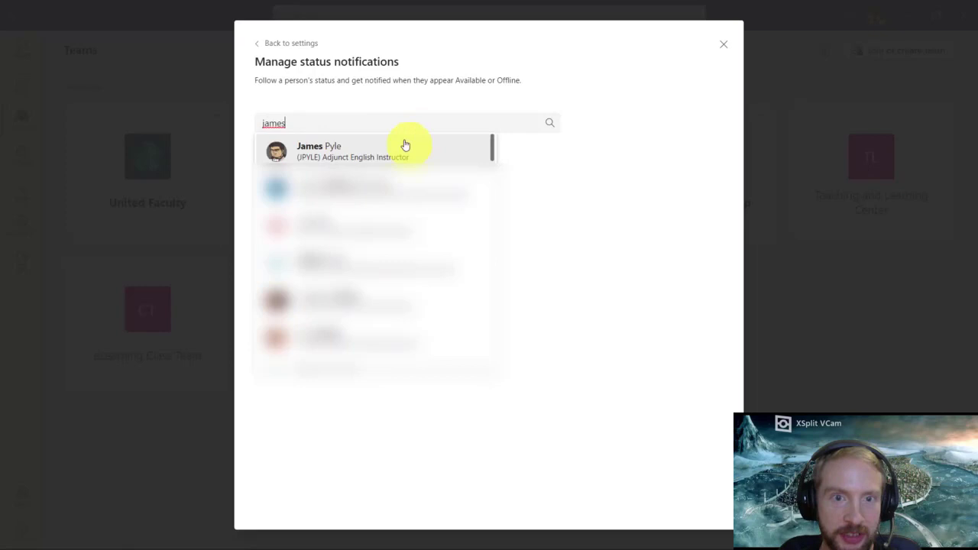
pyautogui.click(405, 145)
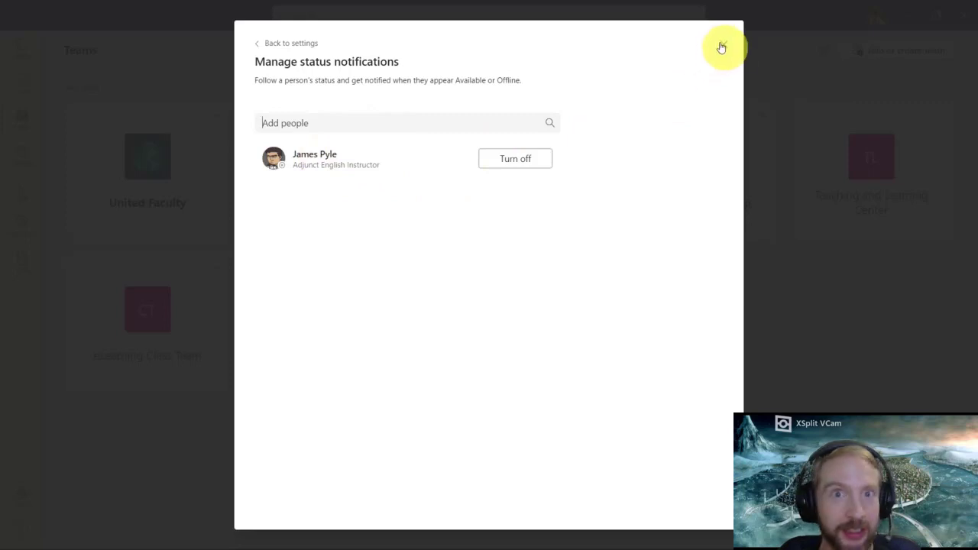
pyautogui.click(275, 44)
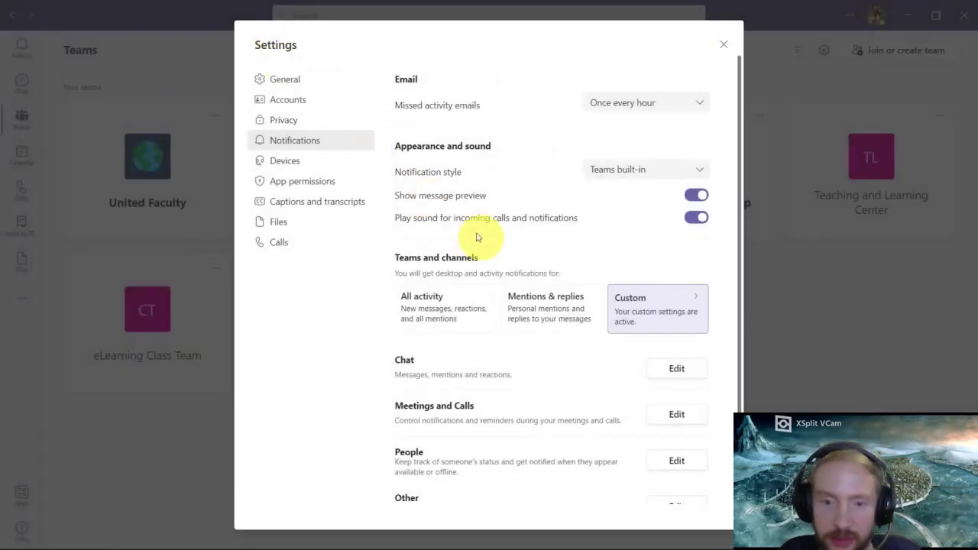
pyautogui.scroll(-1, 585, 341)
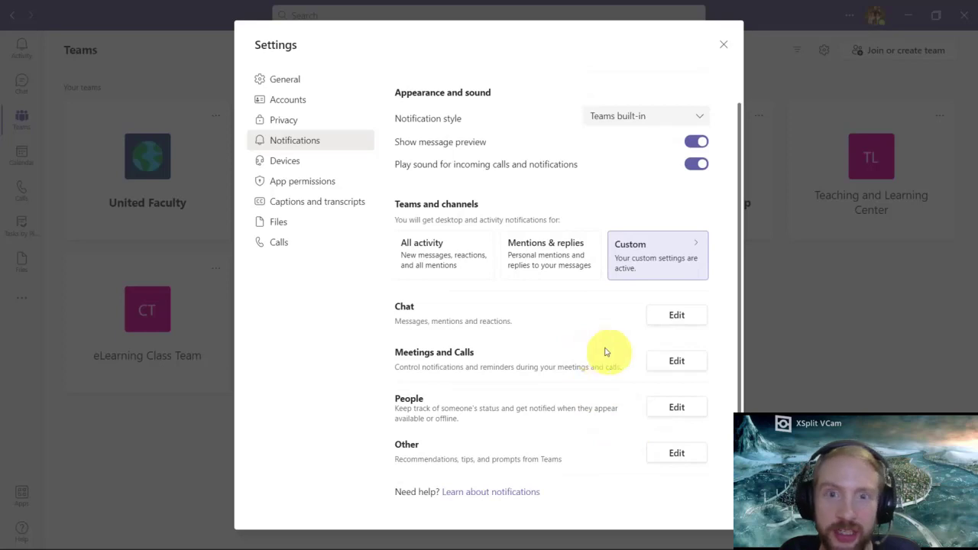
pyautogui.scroll(1, 605, 352)
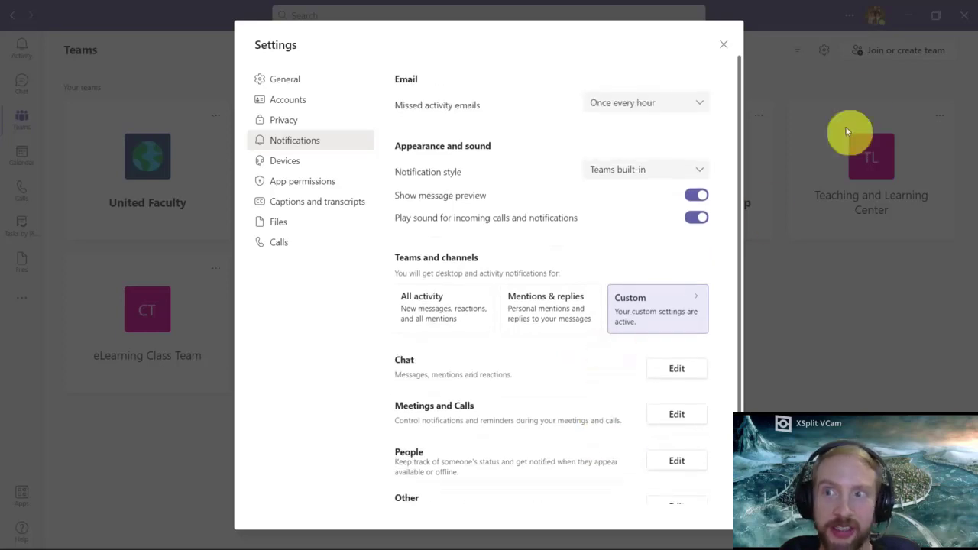